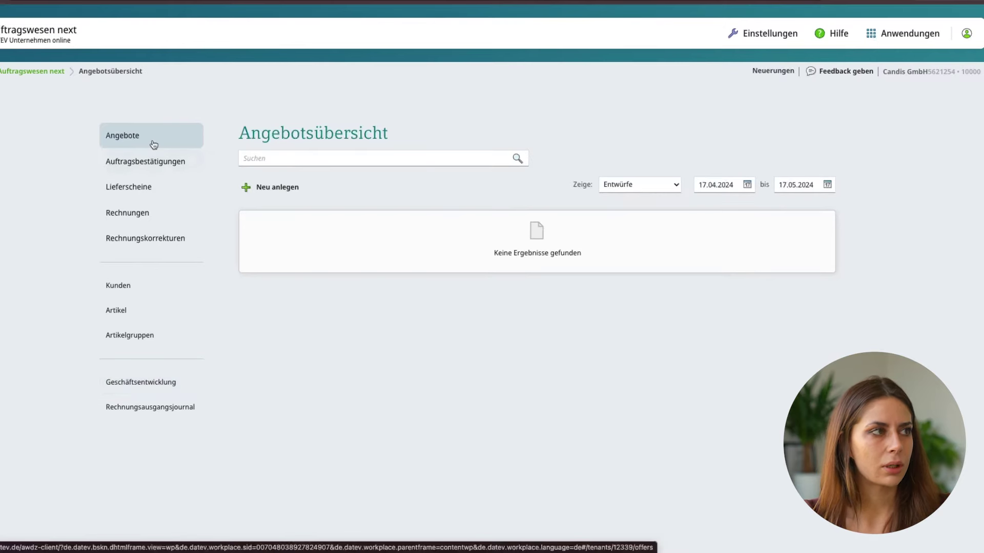
- Examine the Angebote overview, including its search field and the document status filter options
left_click(153, 143)
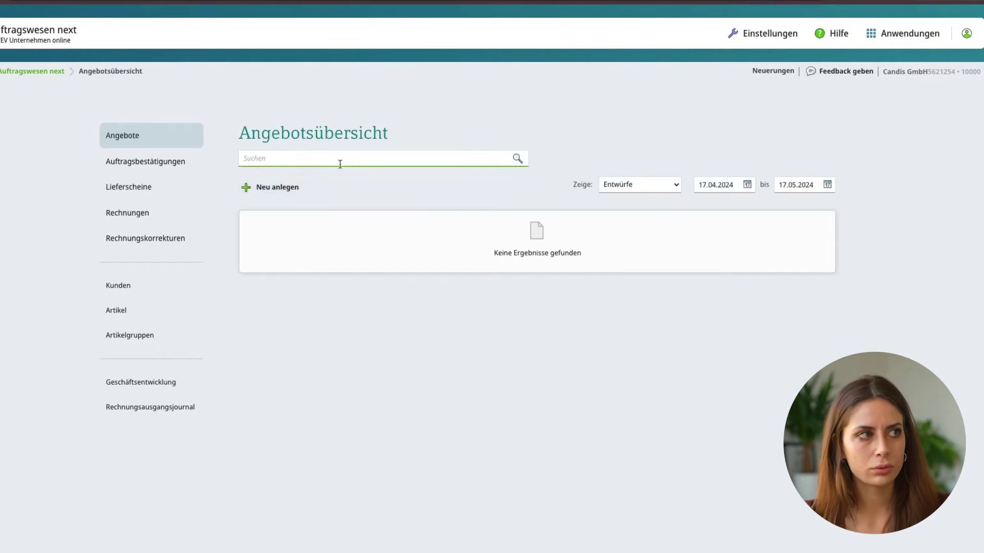
left_click(371, 156)
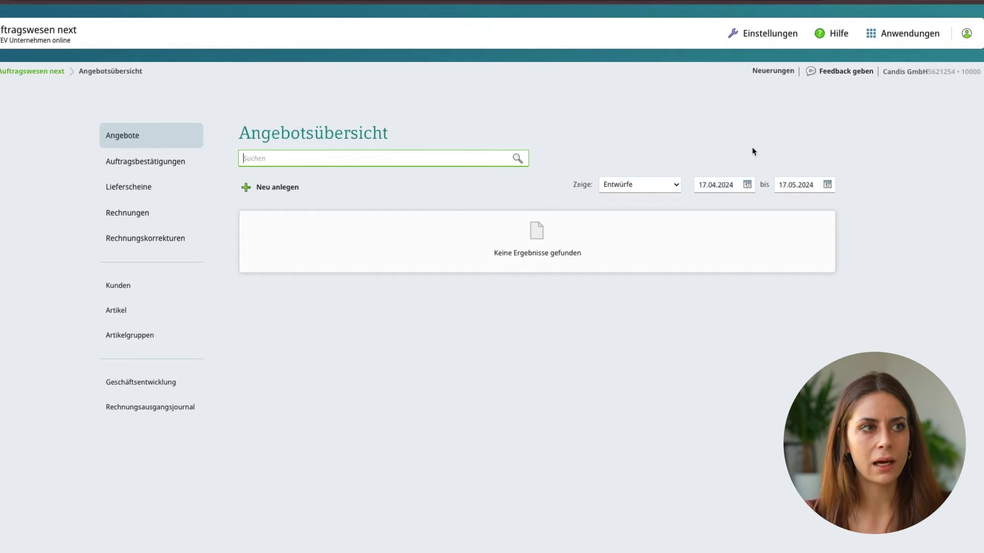
left_click(678, 185)
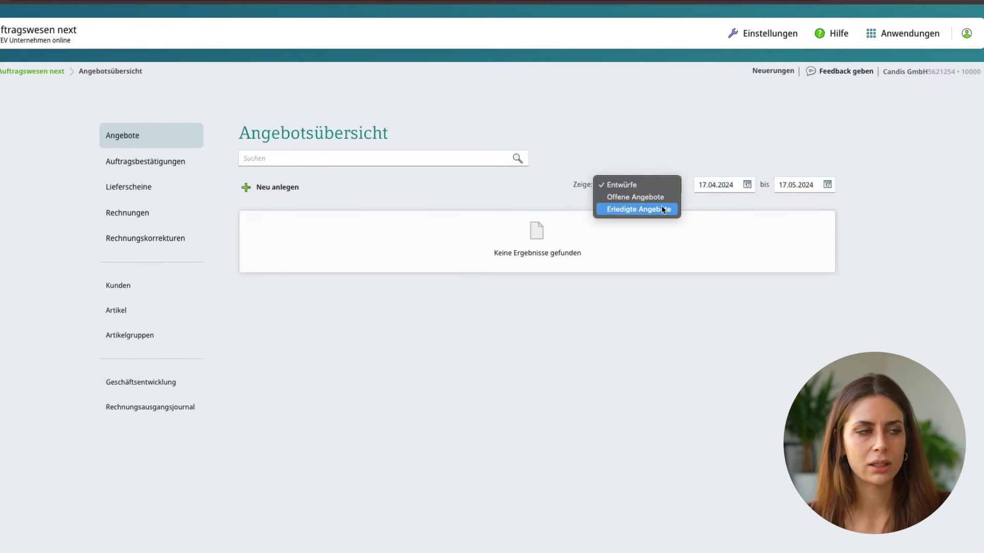
left_click(685, 169)
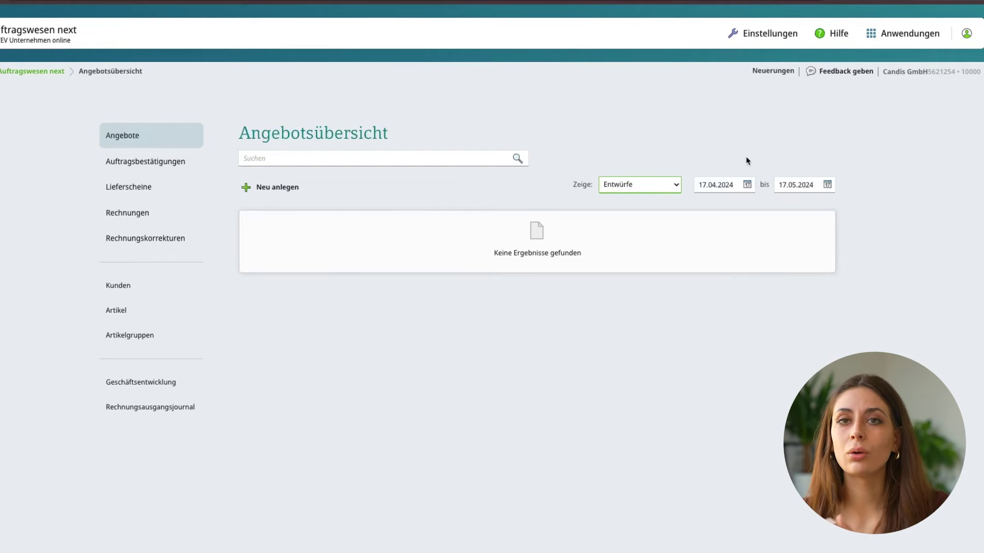
- Start a new article in the article overview and name it Schraube
left_click(161, 314)
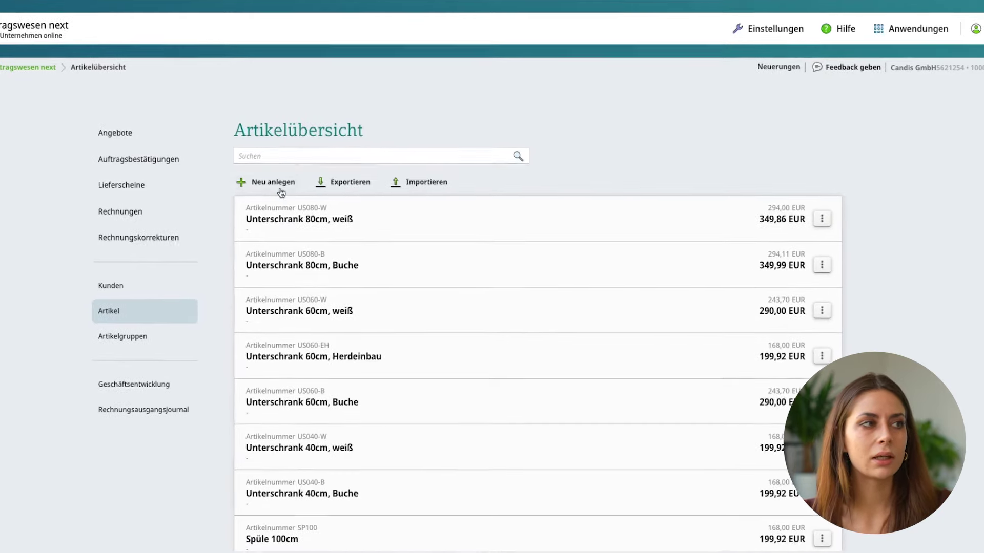
left_click(279, 186)
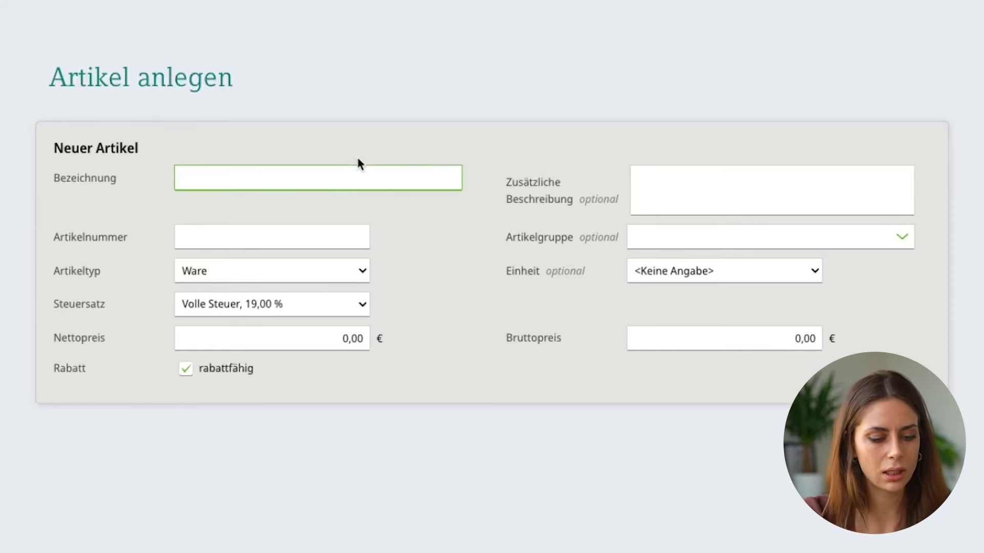
type("Schre")
key("BackSpace")
type("aube")
key("Tab")
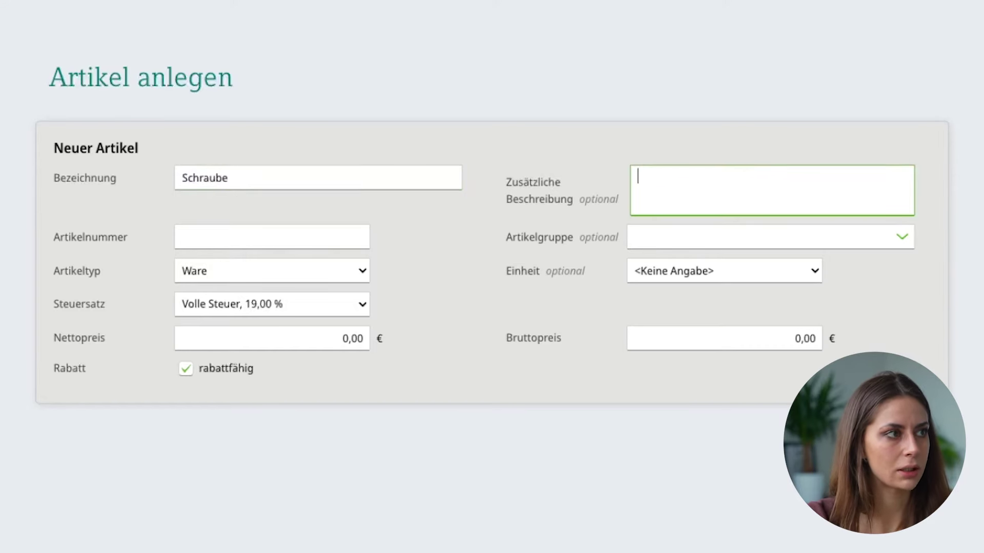
- Give the article number 10 and a net price of 0,99 €, leave the unit unspecified, and finish the article form
left_click(197, 228)
type("10")
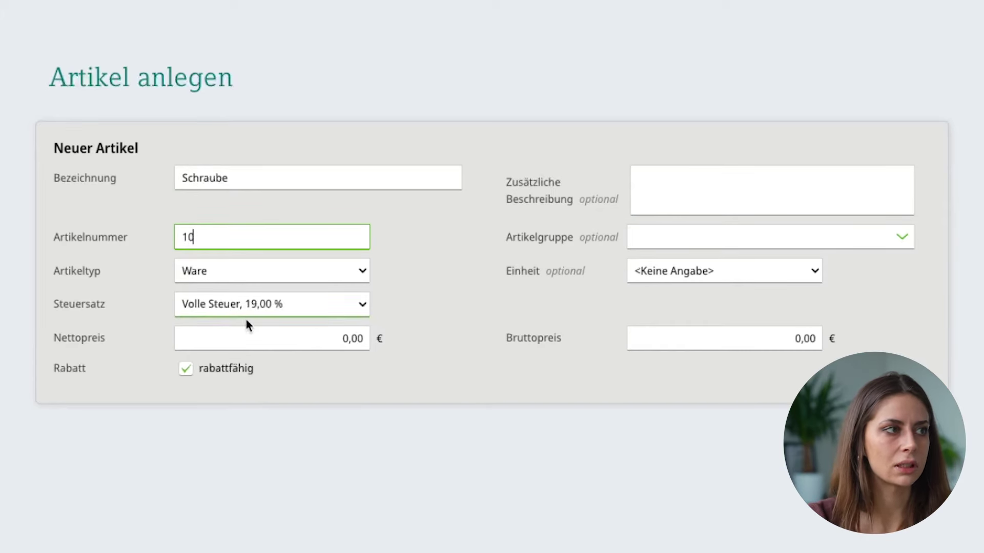
left_click(230, 341)
type("0,99")
key("Tab")
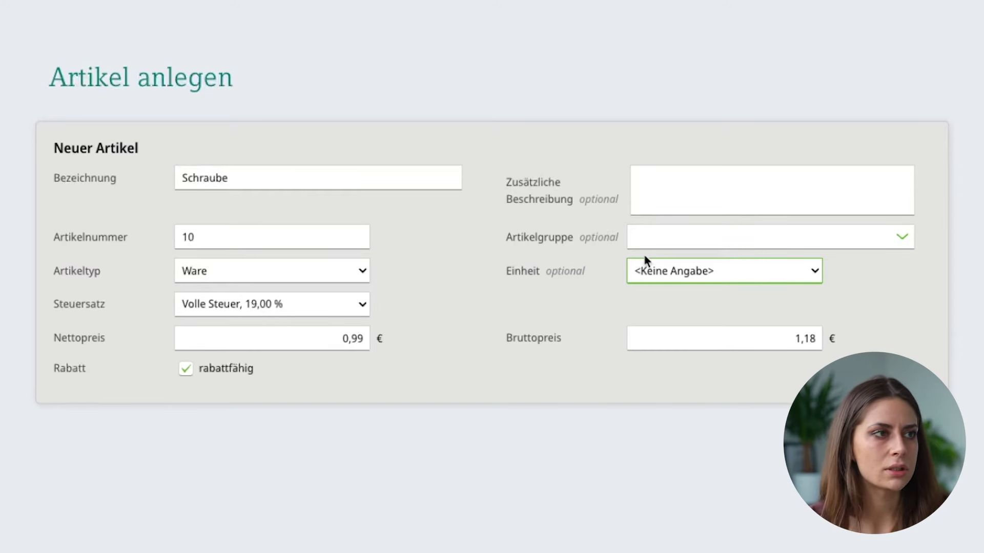
left_click(654, 270)
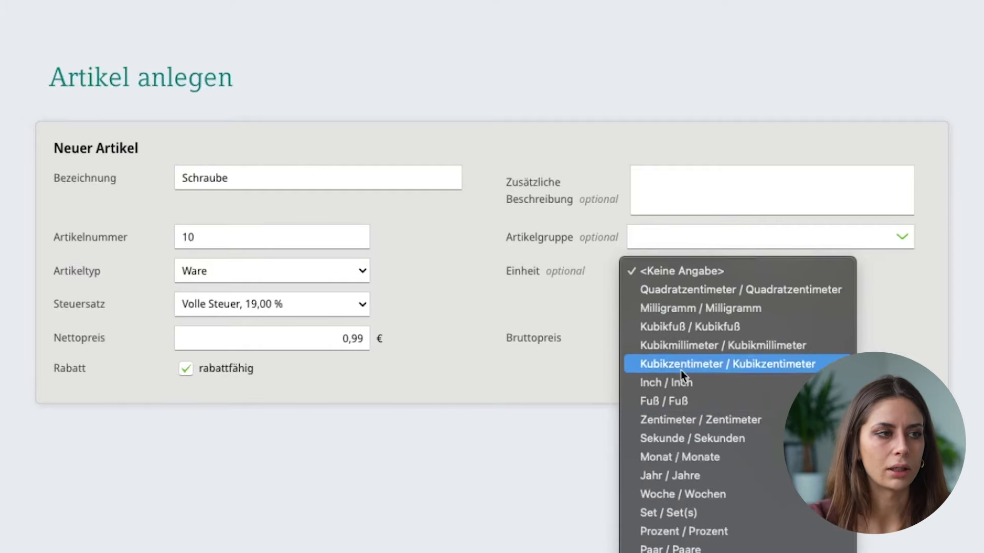
left_click(562, 310)
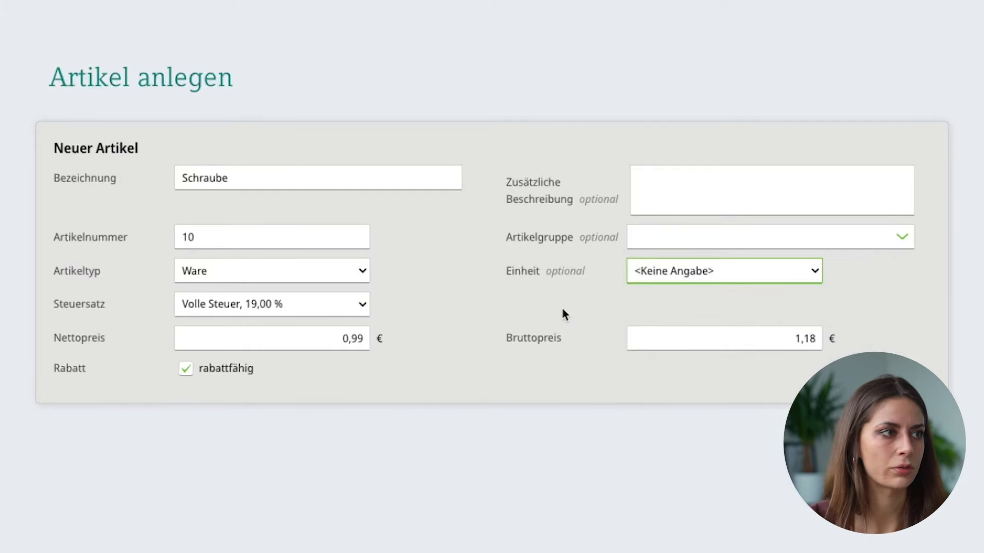
left_click(799, 436)
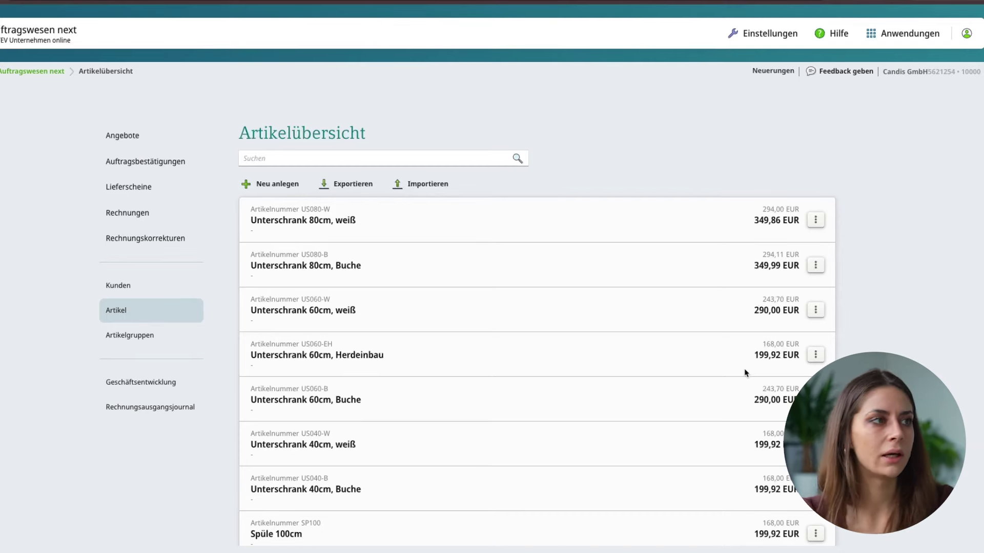
- Examine the CSV article import options, close them without importing, and display the article groups
left_click(426, 191)
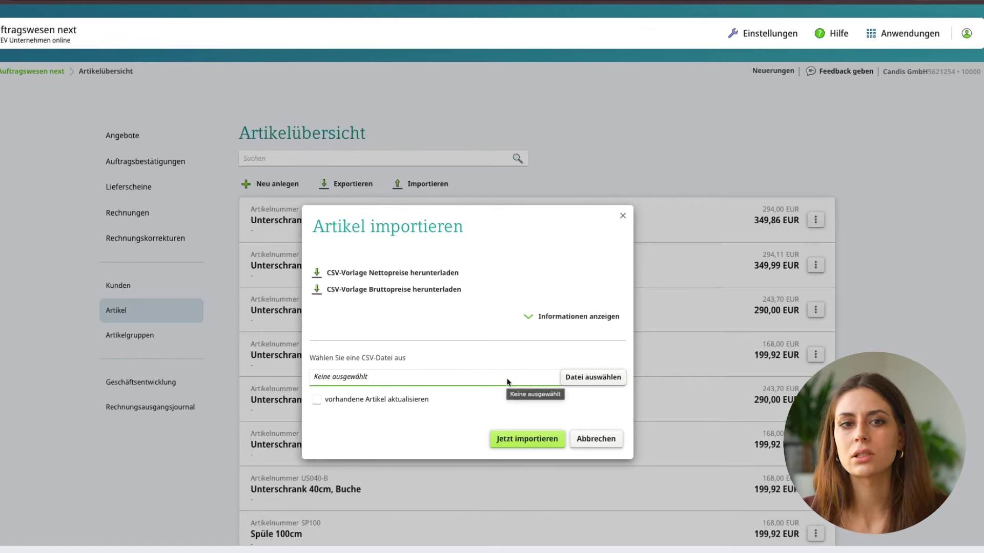
left_click(607, 435)
left_click(159, 344)
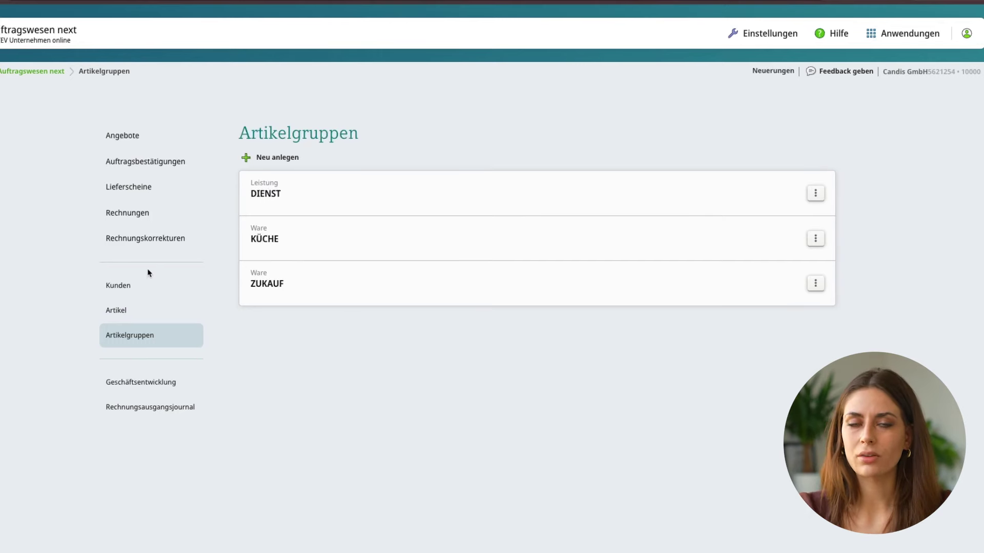
- Examine the customer overview and the blank form for a new customer, and return to the overview without entering data
left_click(121, 289)
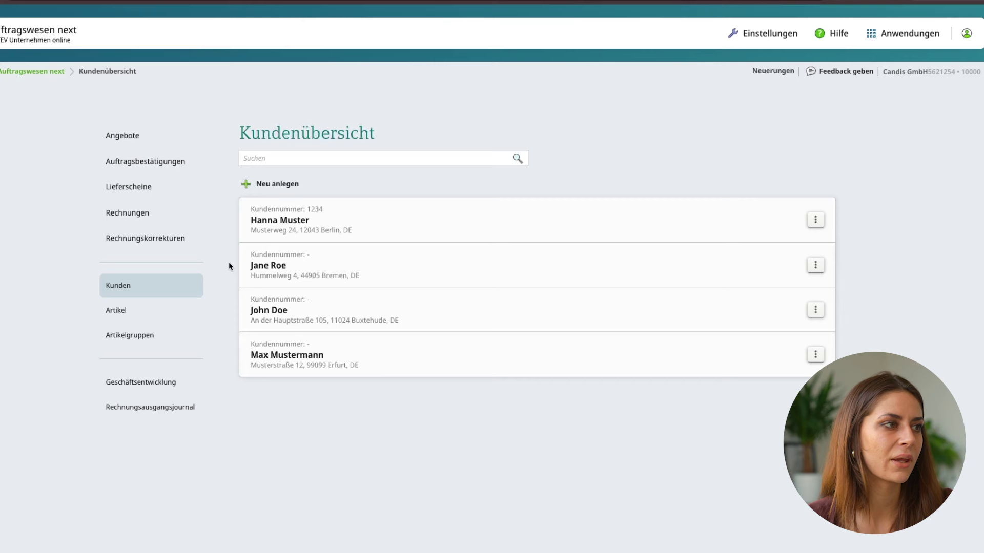
left_click(273, 188)
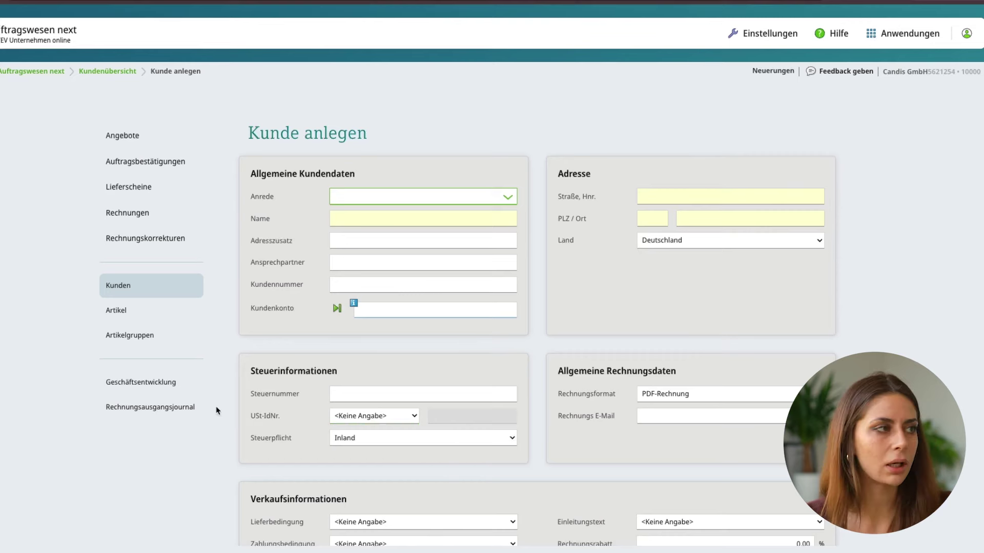
left_click(130, 297)
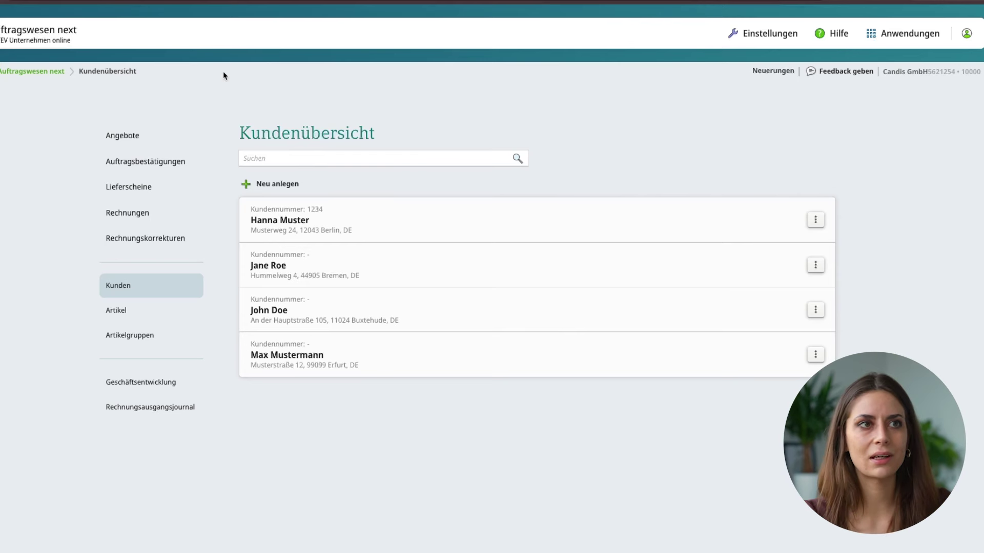
- Switch to Stammdaten to view the business partner list, and return to Auftragswesen next
left_click(891, 40)
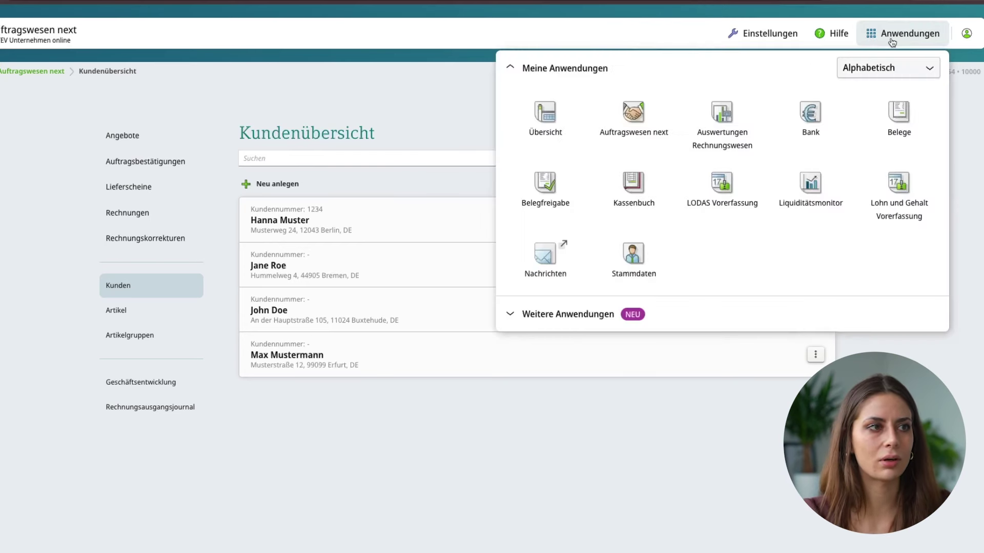
left_click(622, 270)
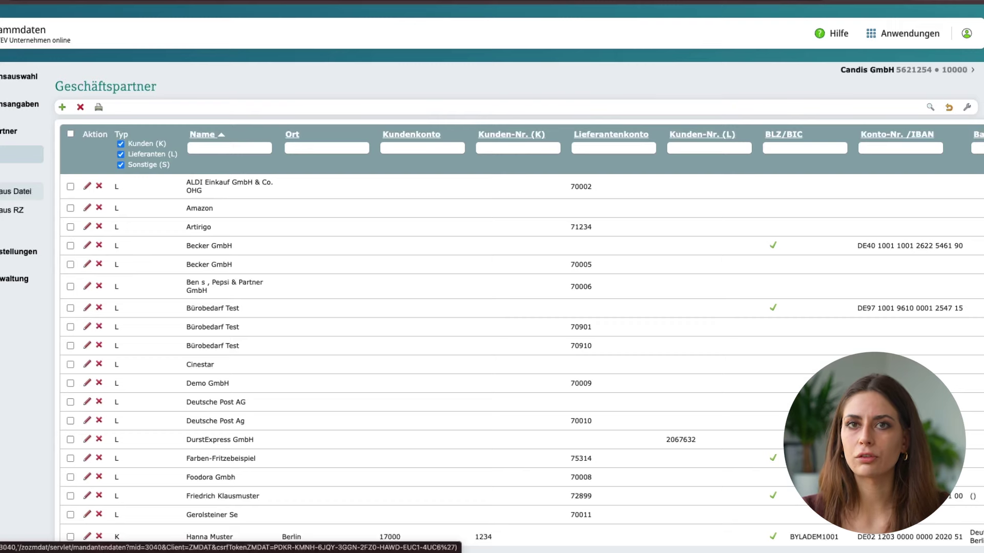
left_click(903, 33)
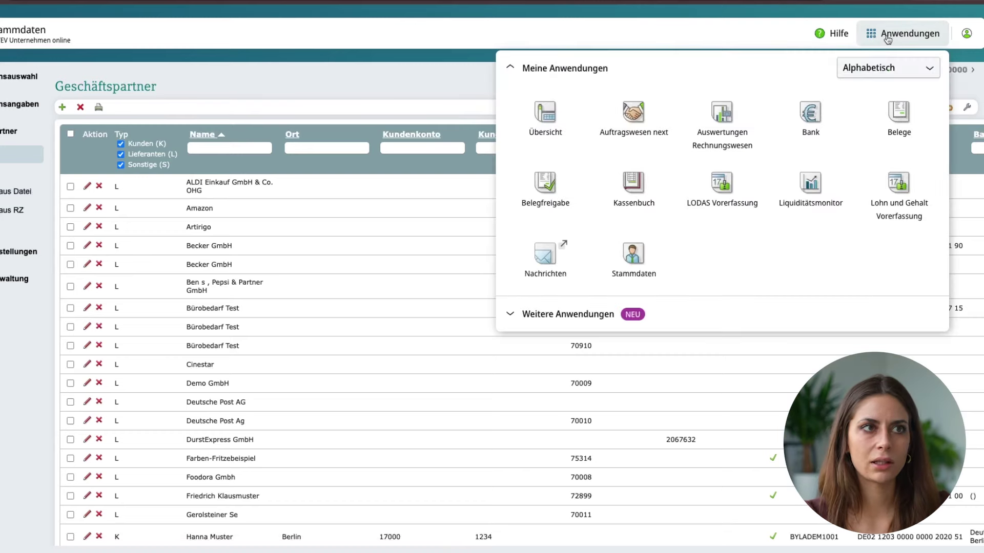
left_click(735, 129)
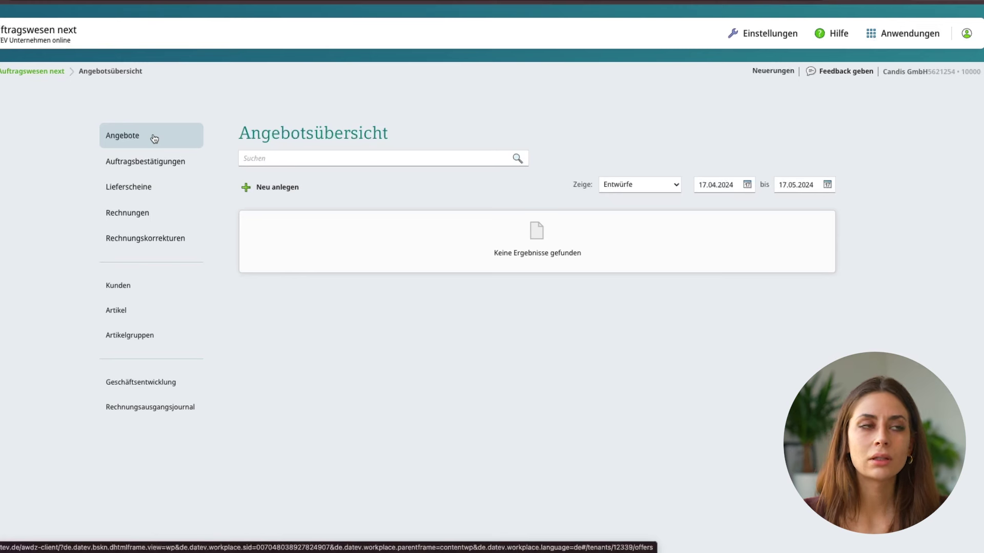
- Examine the settings for tax rates, quantity units, text modules and prices on documents, and return to the Auftragswesen next main area
left_click(742, 35)
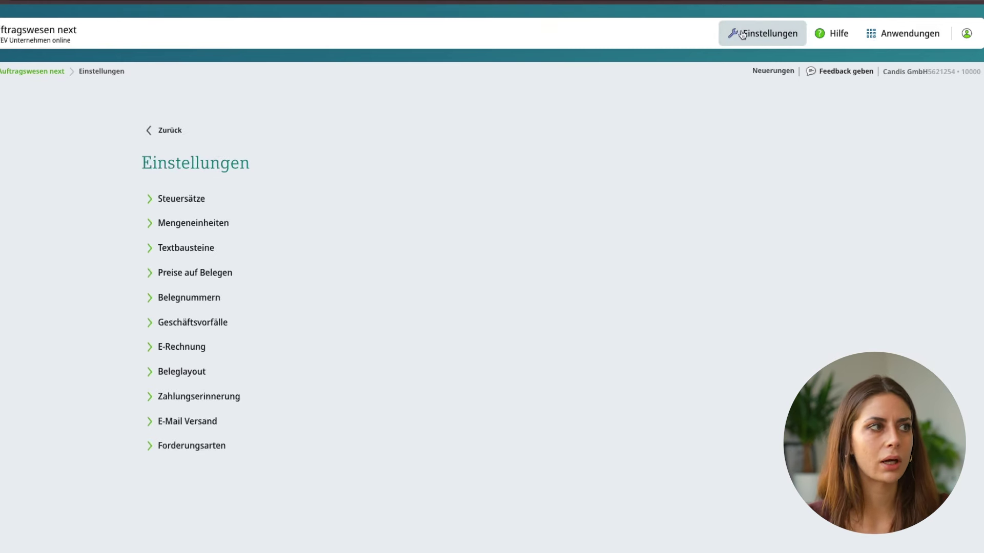
left_click(150, 200)
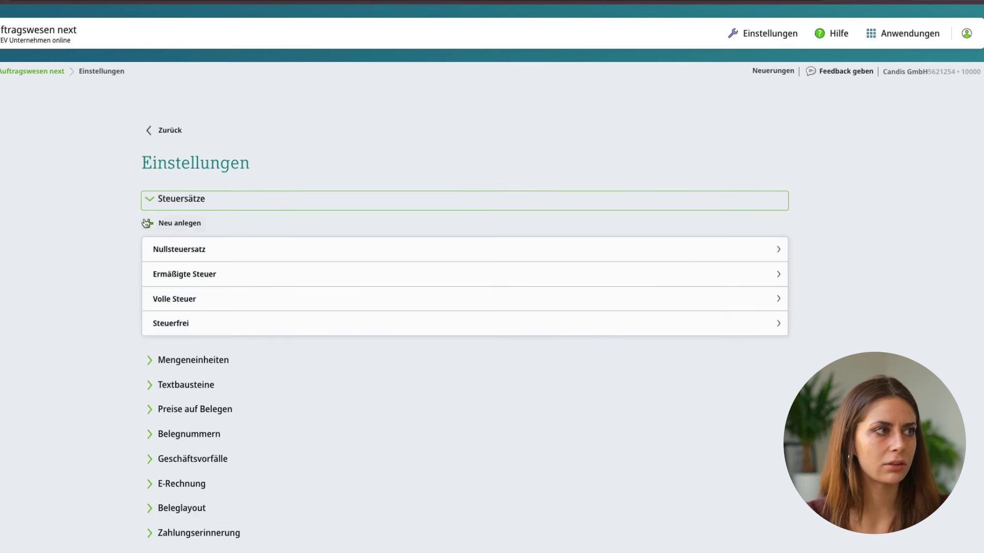
left_click(147, 364)
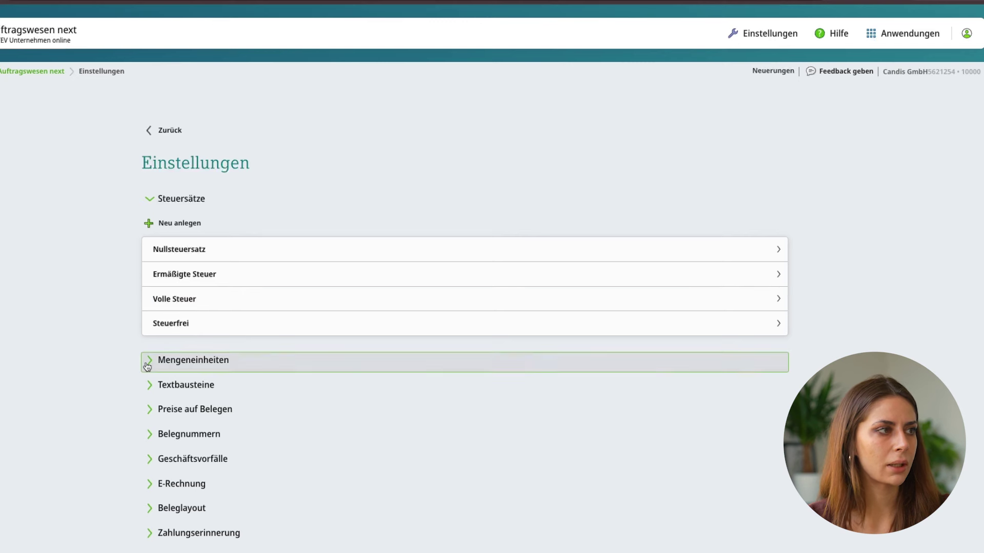
left_click(147, 365)
left_click(156, 390)
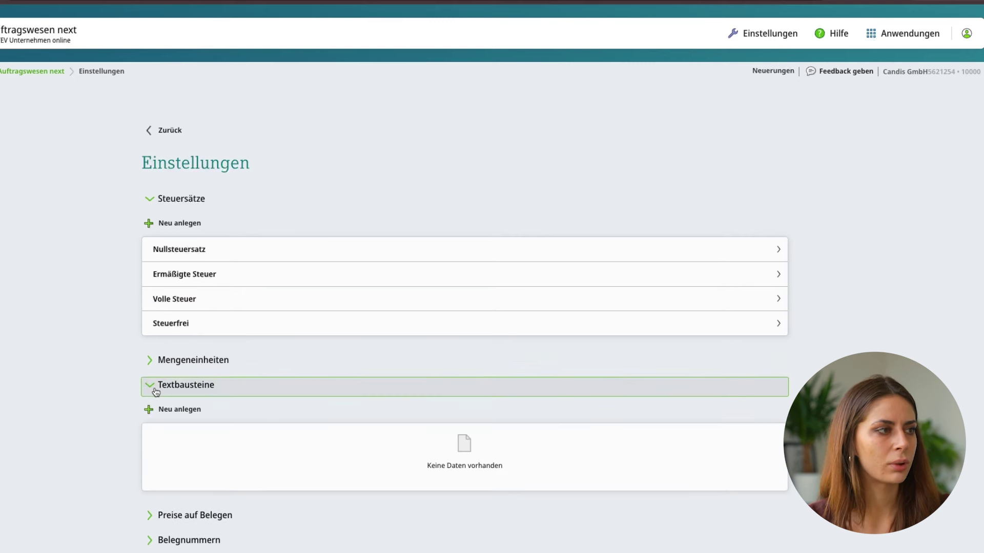
left_click(156, 390)
left_click(149, 410)
left_click(149, 415)
scroll(149, 442, "down", 2)
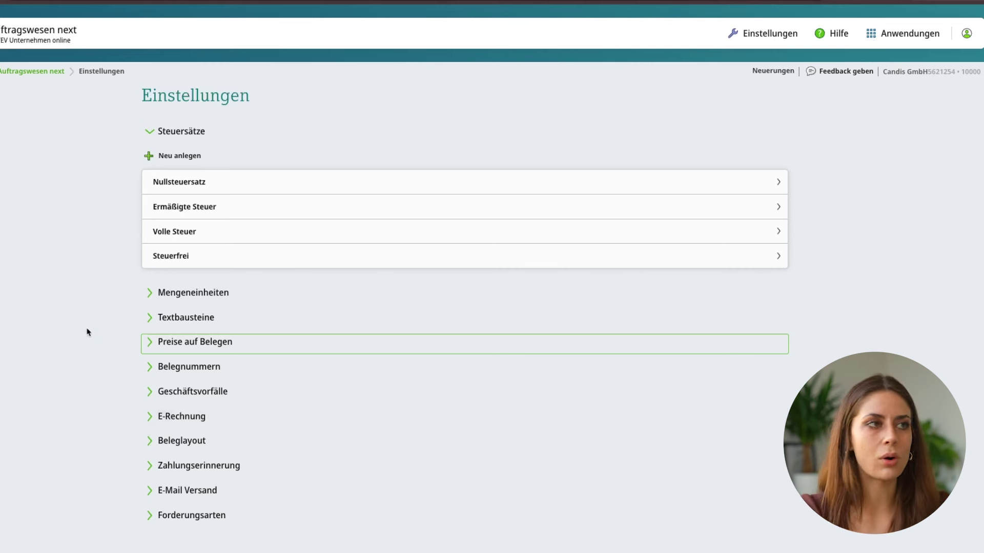
left_click(32, 75)
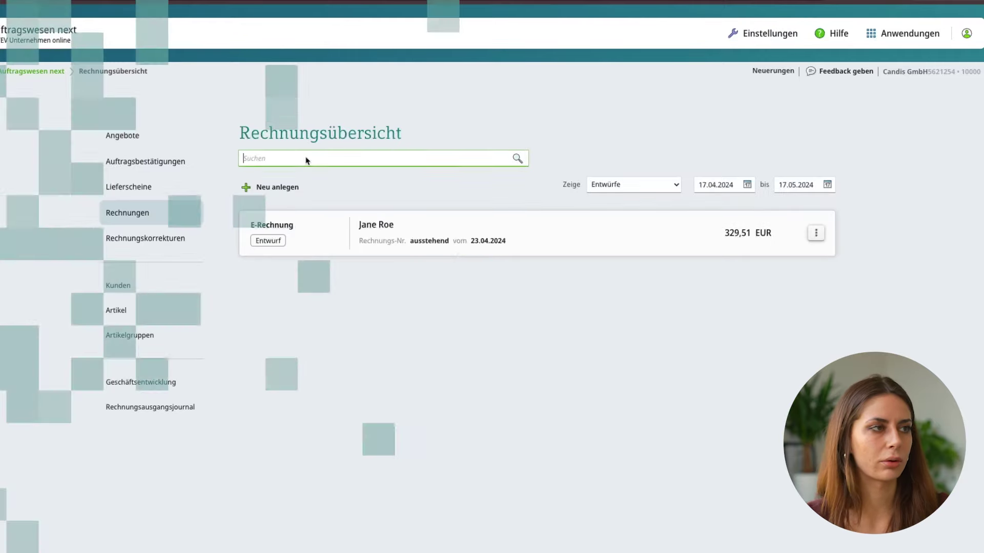